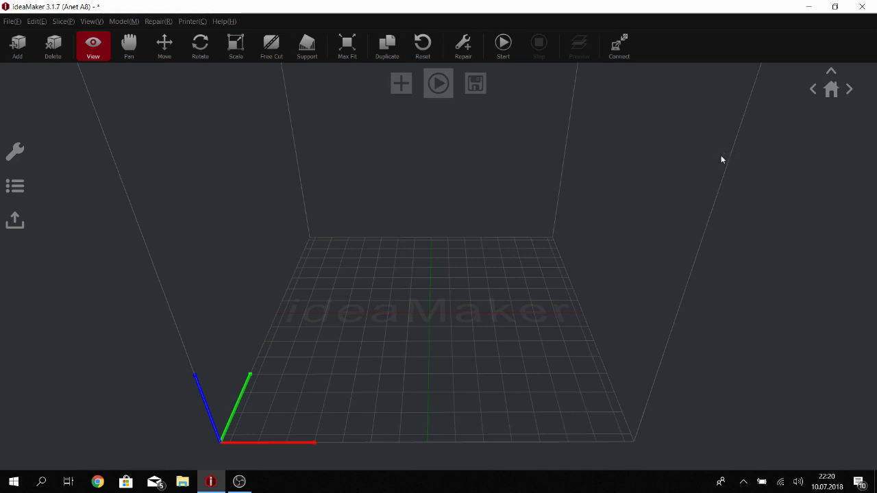
Step: Start adding a custom printer through the Configuration Wizard and name its type "Drukarka 3D"
click(193, 21)
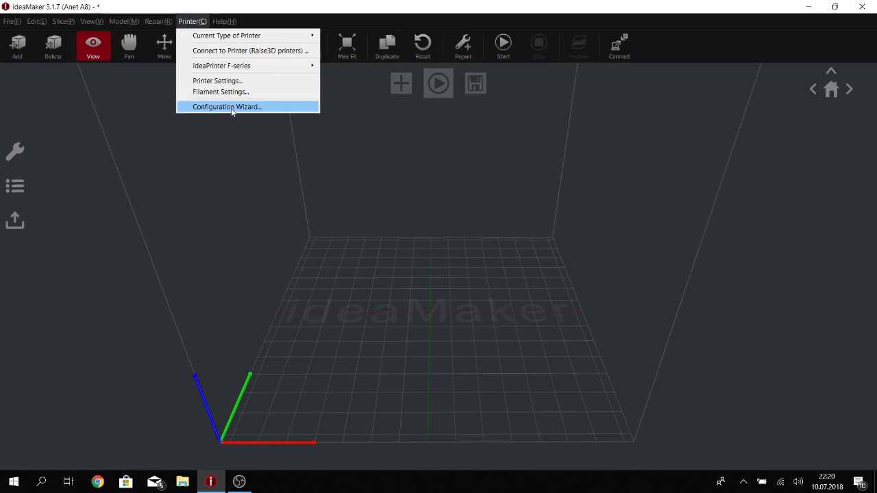
click(248, 109)
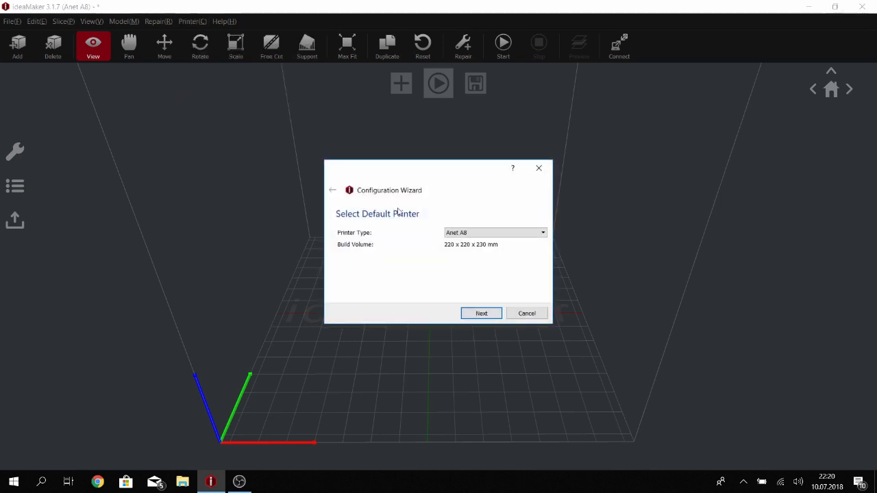
click(541, 236)
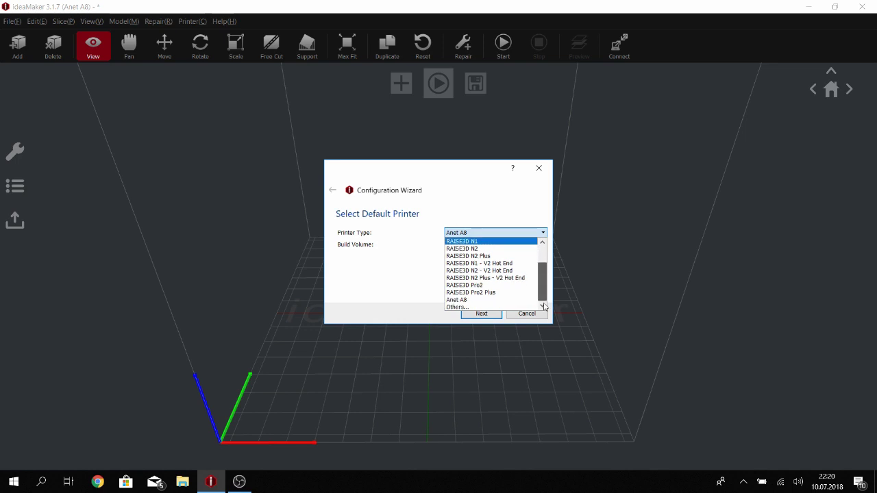
scroll(472, 301, down, 1)
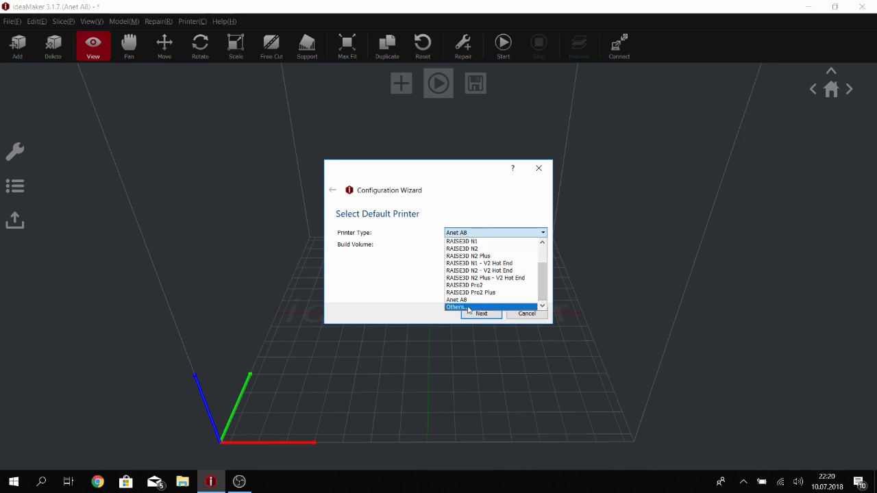
click(468, 308)
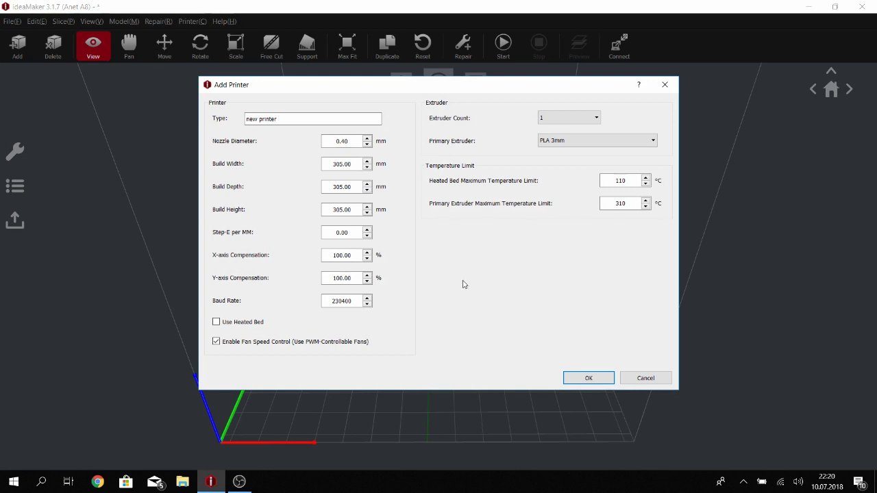
key(Tab)
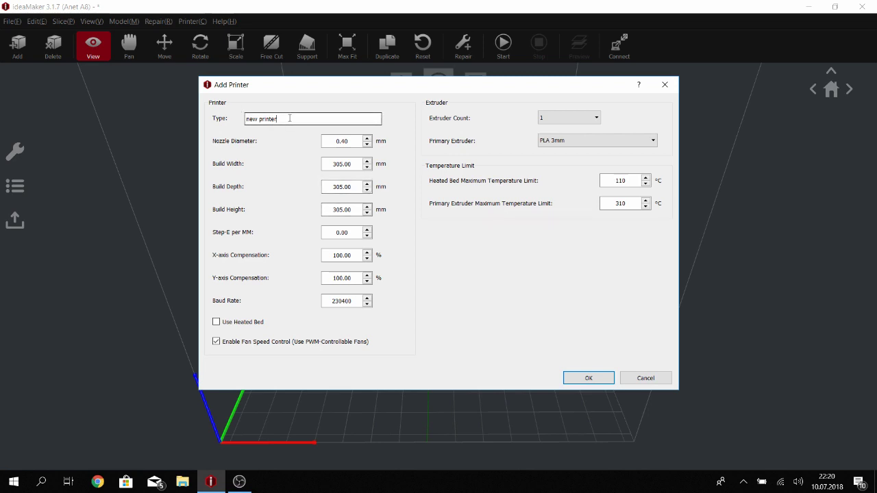
text(Drukarka 3D)
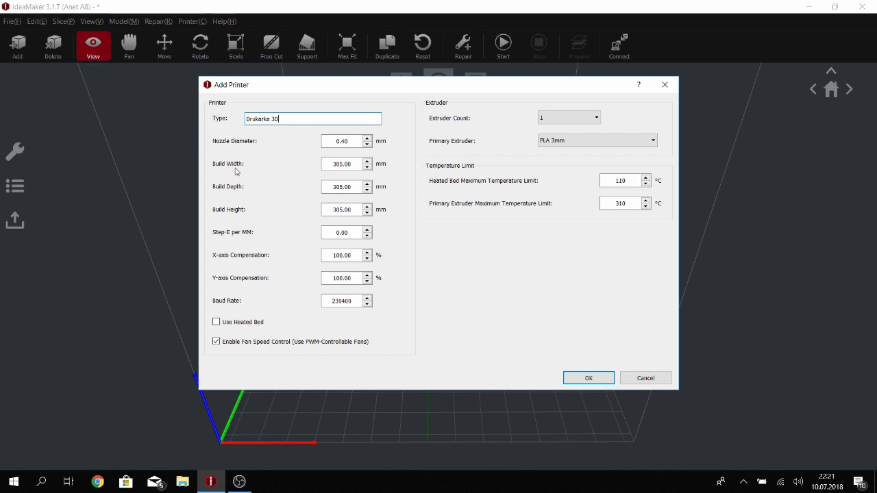
Step: Set the new printer's build width to 220 mm, build depth to 220 mm and build height to 230 mm
drag(345, 165, 326, 165)
text(220)
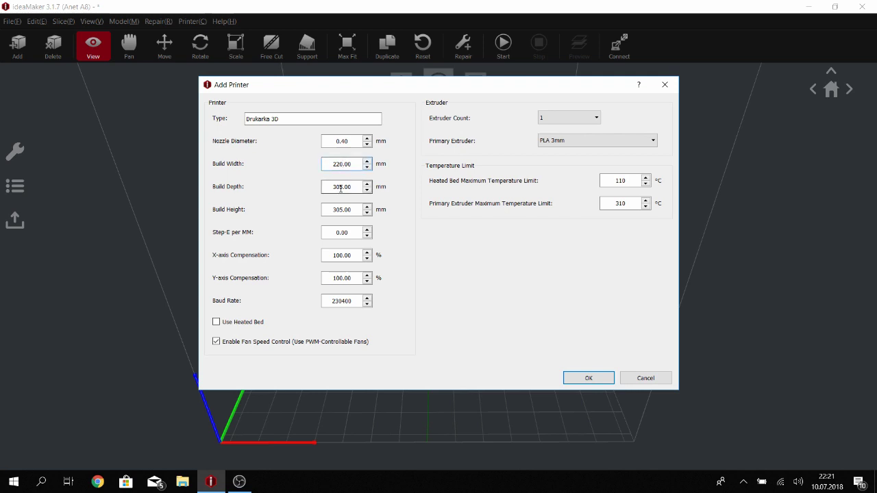
drag(344, 187, 323, 187)
text(220)
drag(345, 209, 334, 210)
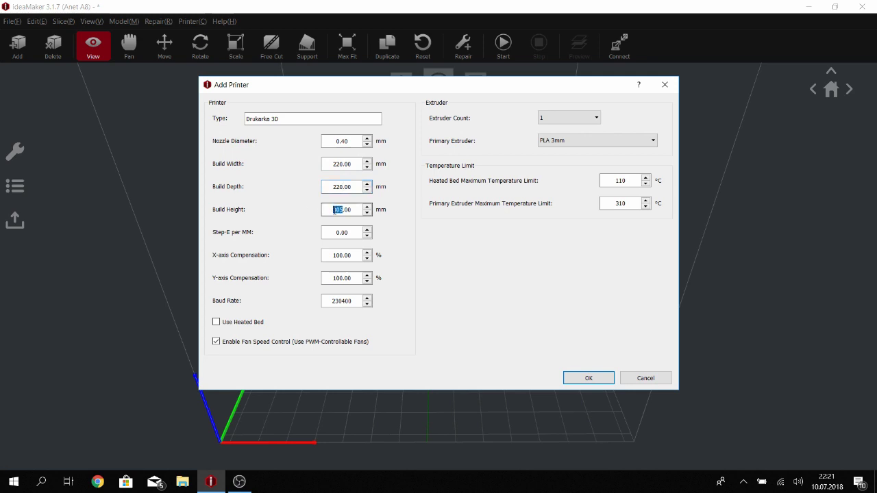
text(230)
Step: Enable the heated bed and set the primary extruder's filament to PLA 1.75mm, with one extruder
click(217, 322)
click(591, 122)
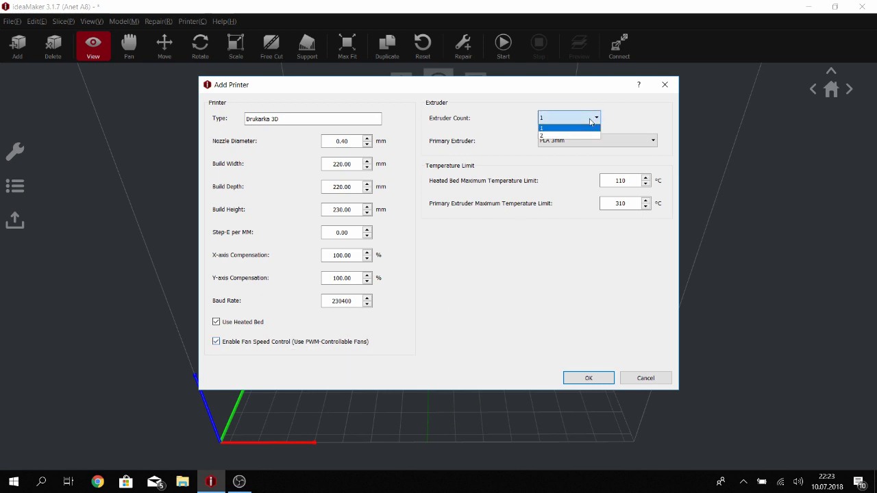
click(590, 121)
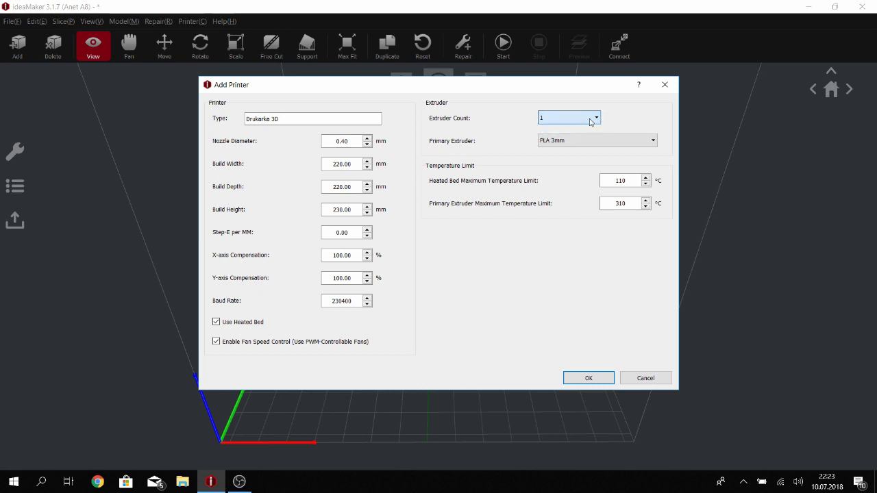
click(579, 143)
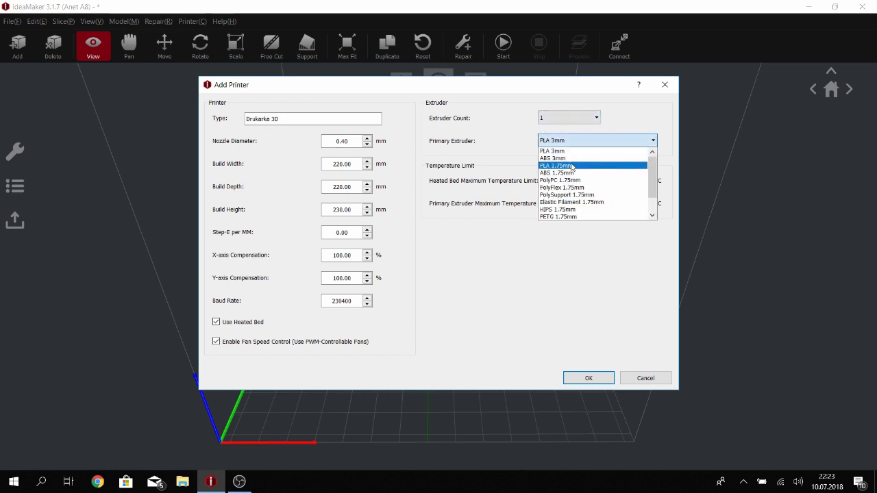
click(572, 167)
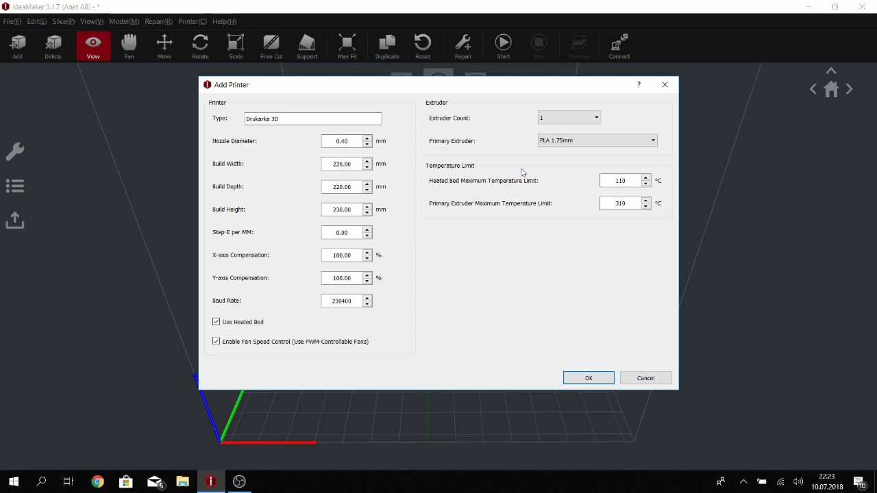
Step: Set the primary extruder's maximum temperature limit to 240 °C and save the new printer
click(634, 182)
click(622, 202)
drag(624, 203, 596, 204)
text(240)
click(588, 377)
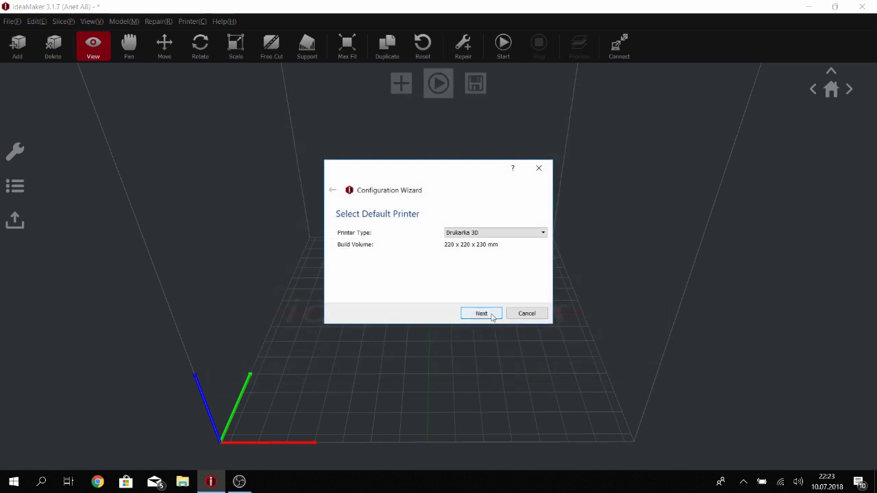
Step: Finish the Configuration Wizard with Drukarka 3D as default printer and PLA 1.75mm as primary extruder filament
click(491, 316)
click(492, 317)
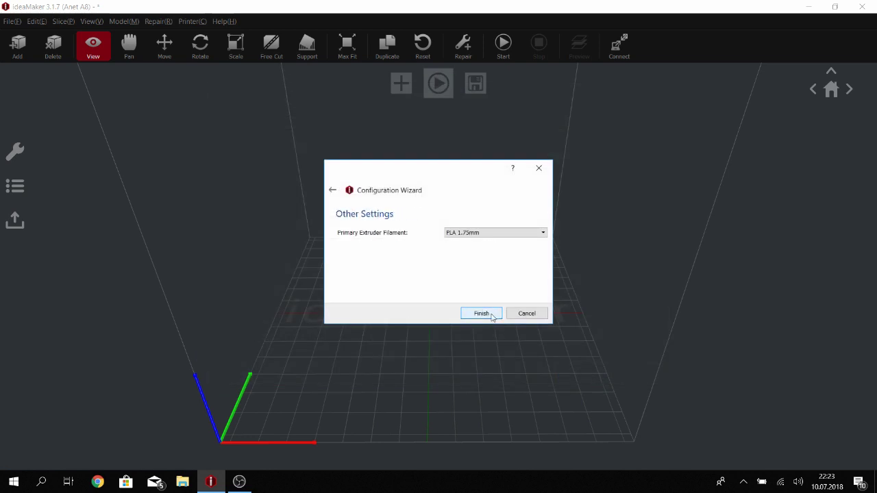
click(490, 315)
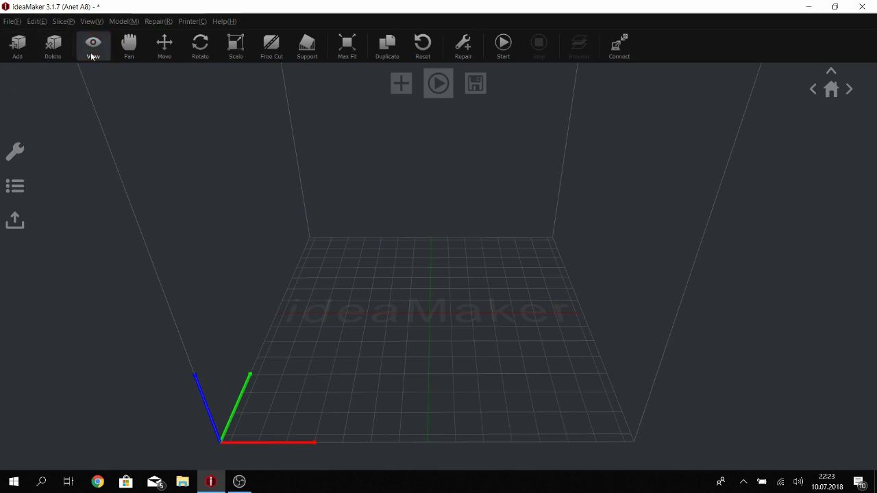
Step: Examine the View, Pan, Move, Scale, Free Cut, Support and Max Fit tools on the empty build platform
drag(382, 342, 378, 383)
click(129, 45)
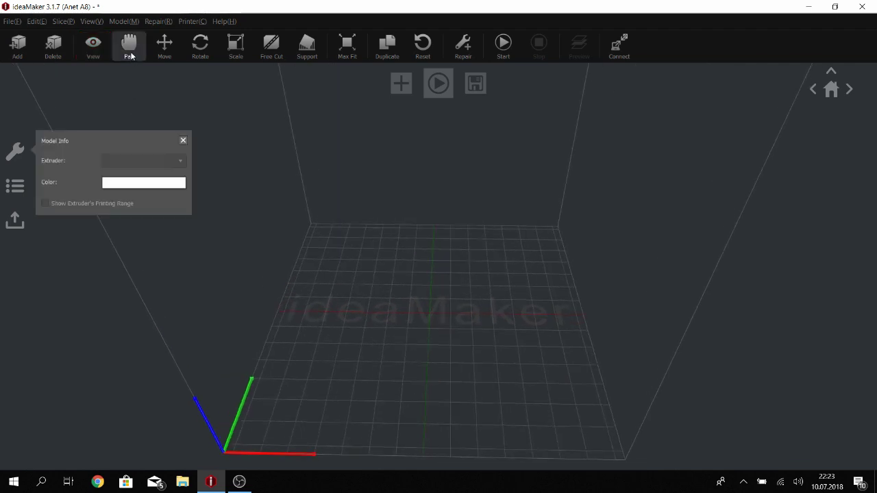
drag(401, 346, 485, 354)
click(164, 45)
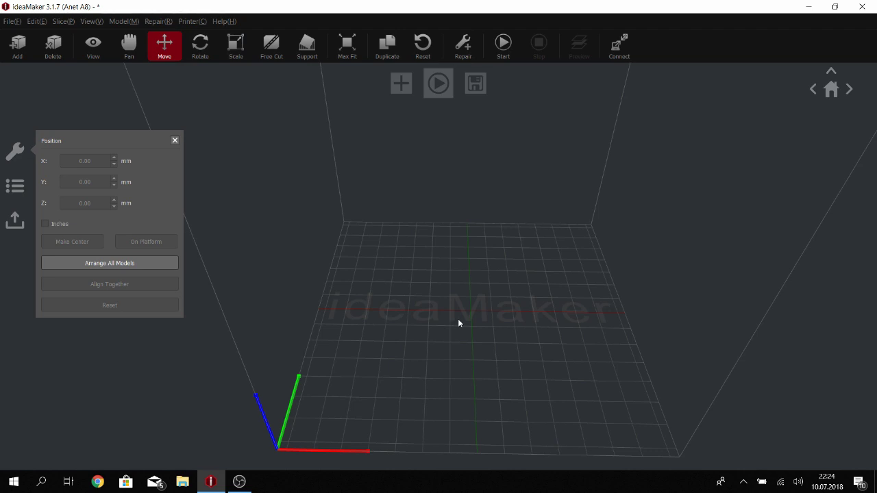
click(236, 45)
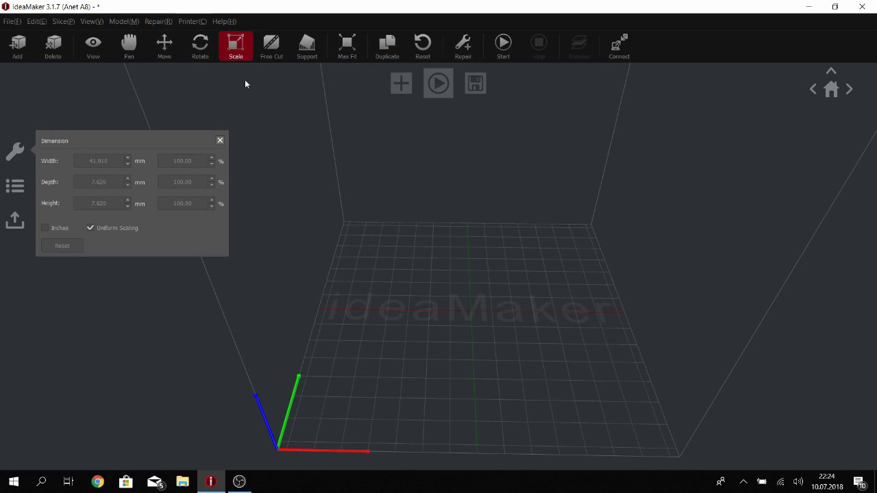
click(272, 47)
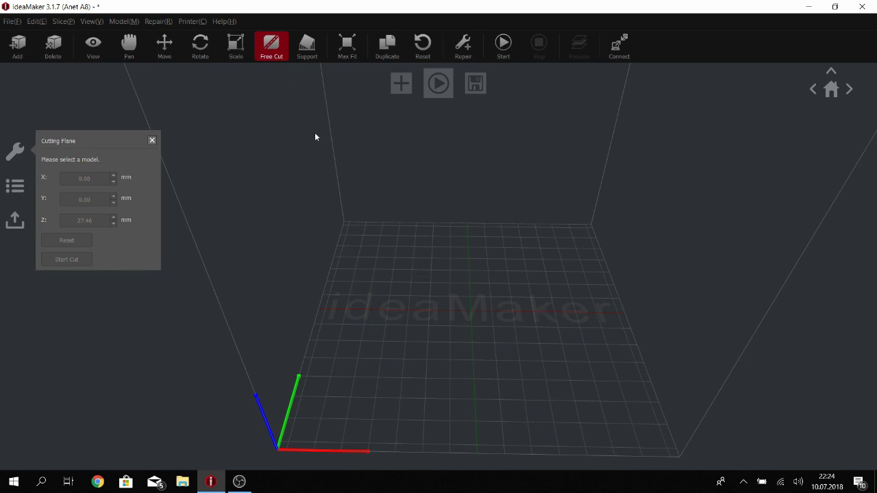
click(307, 45)
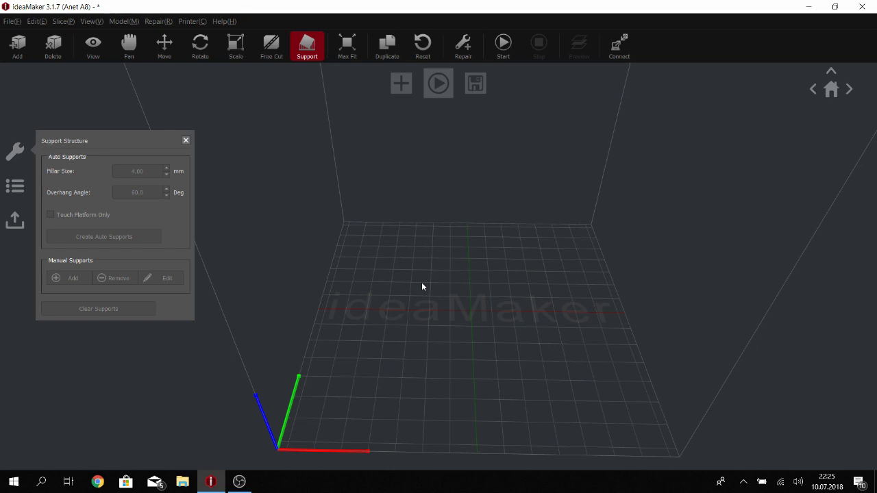
click(347, 45)
click(491, 252)
click(185, 141)
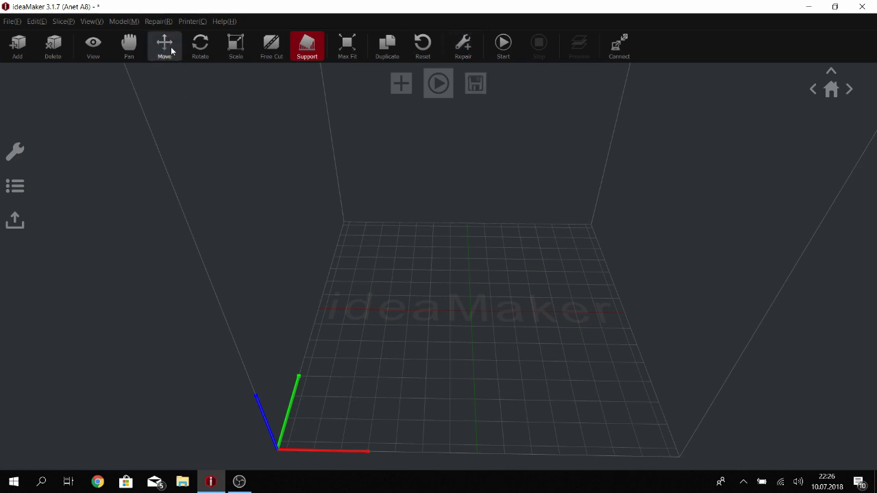
click(164, 22)
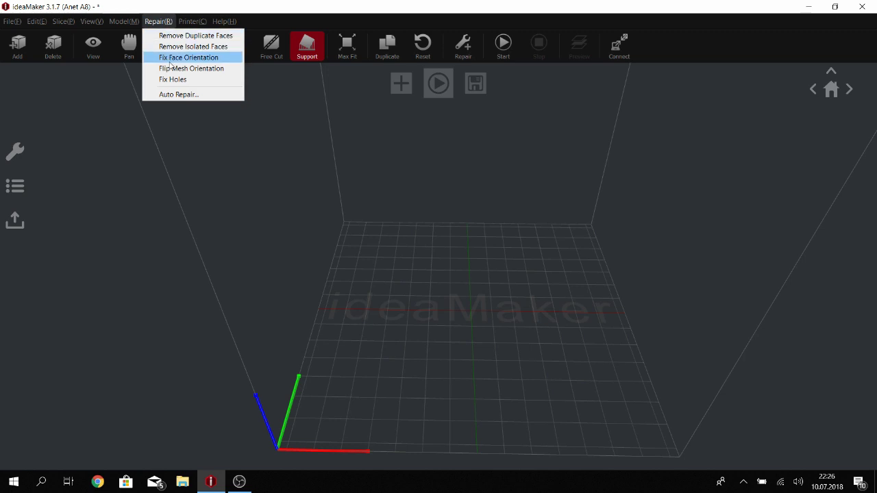
click(431, 144)
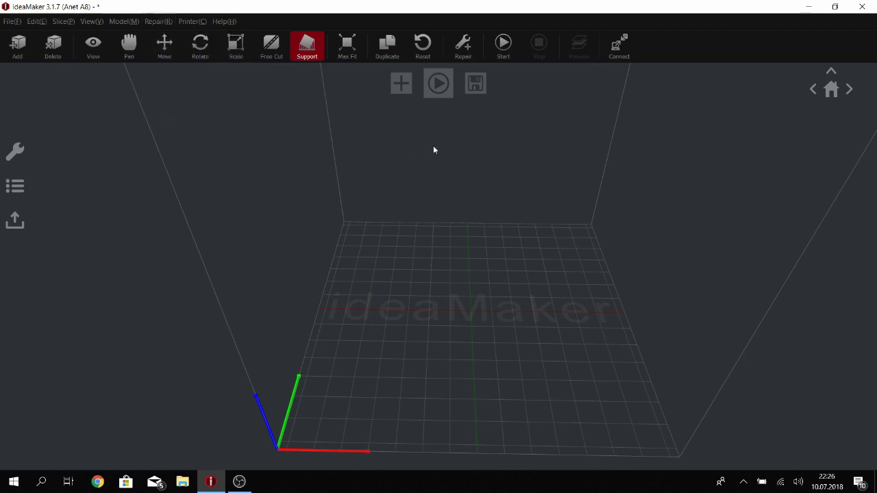
click(130, 21)
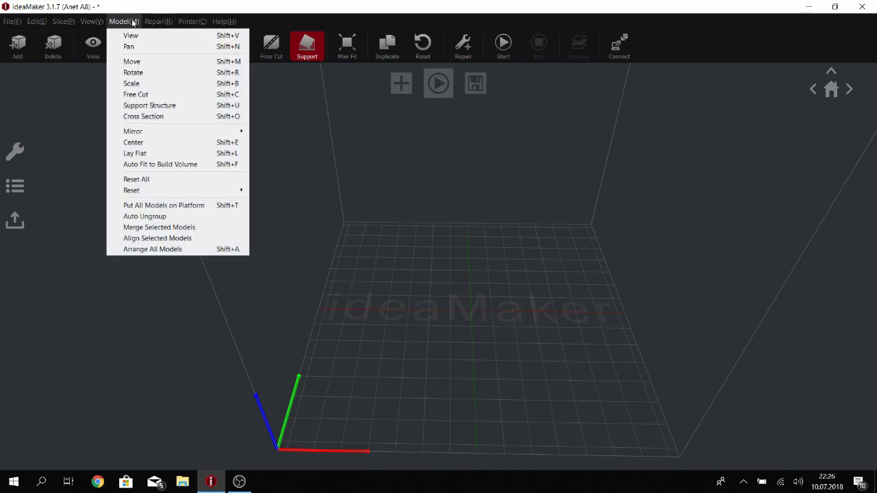
click(98, 22)
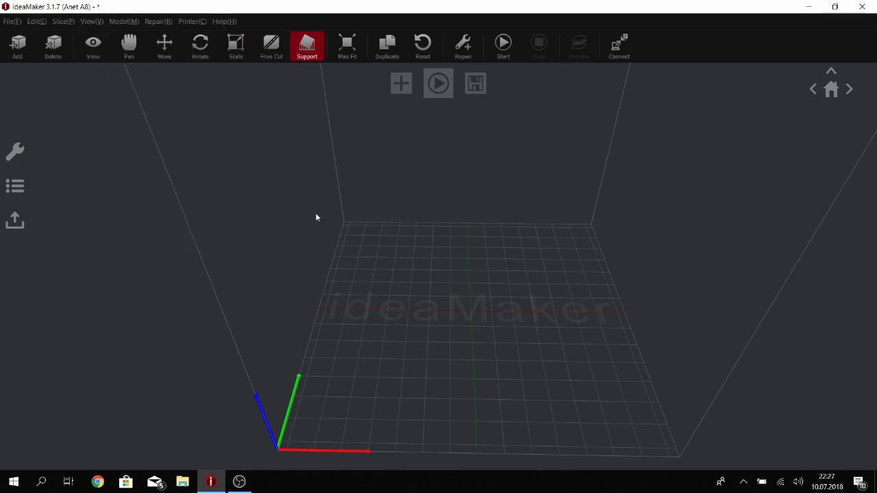
click(118, 22)
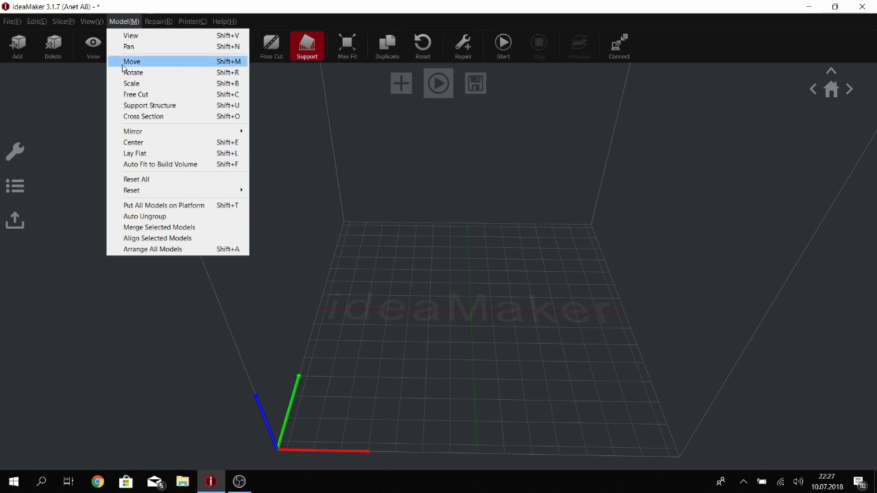
click(399, 215)
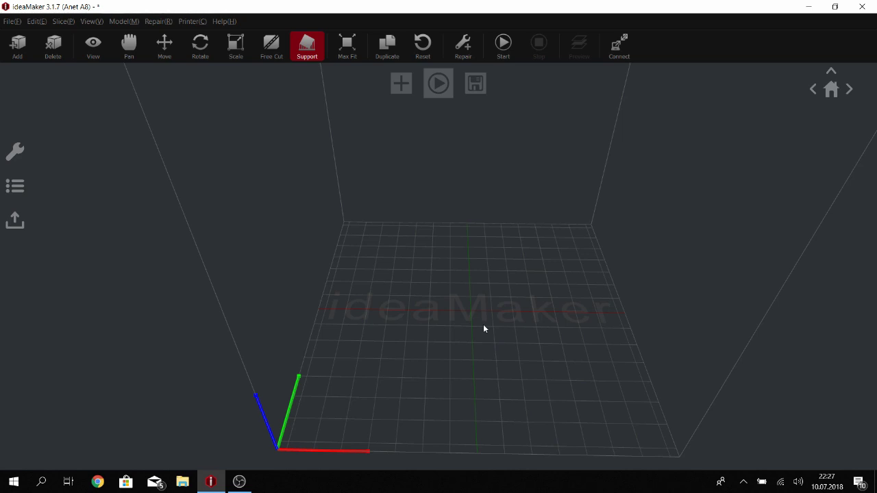
Step: Import the model sharkz_keychain.stl from the Pobrane folder and apply auto-repair to it
click(17, 45)
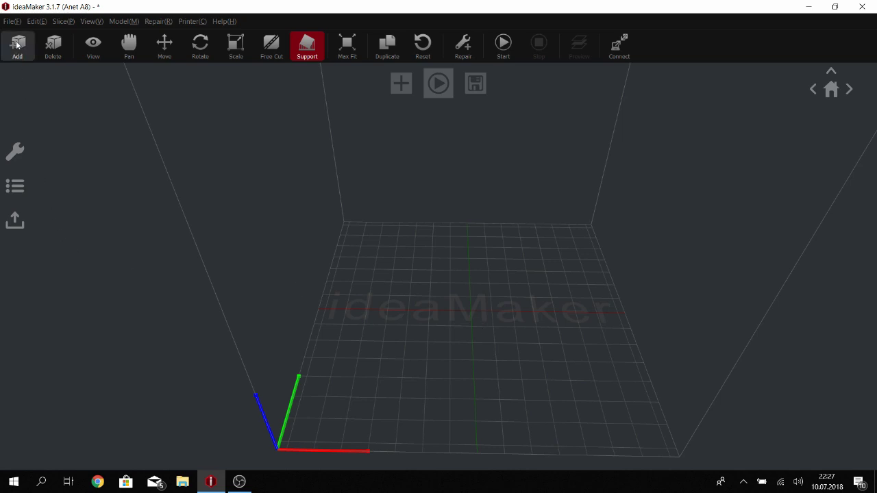
scroll(512, 192, down, 10)
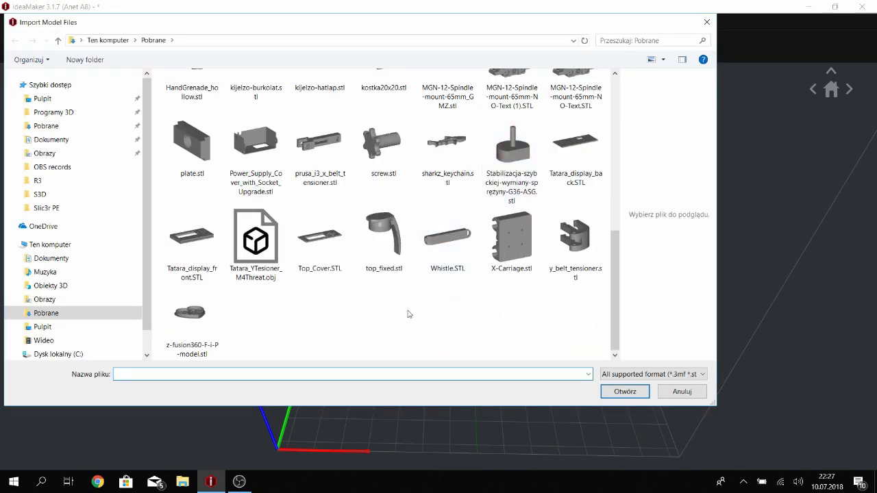
double_click(461, 143)
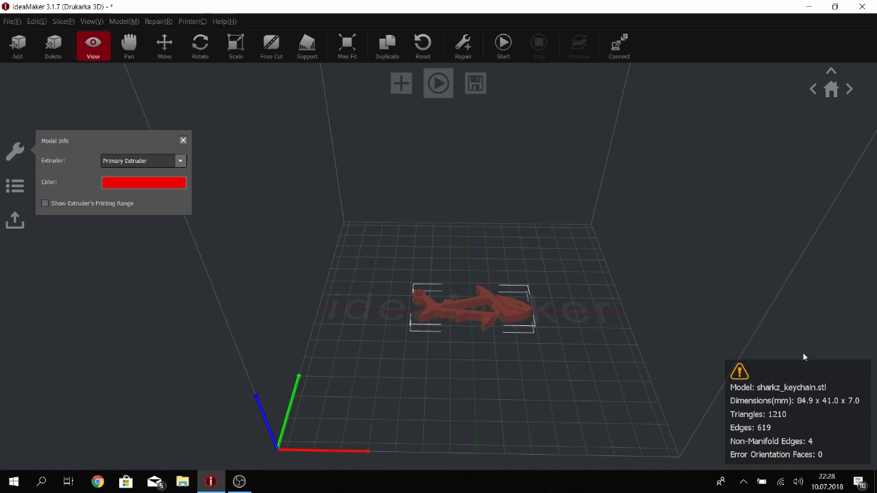
click(463, 46)
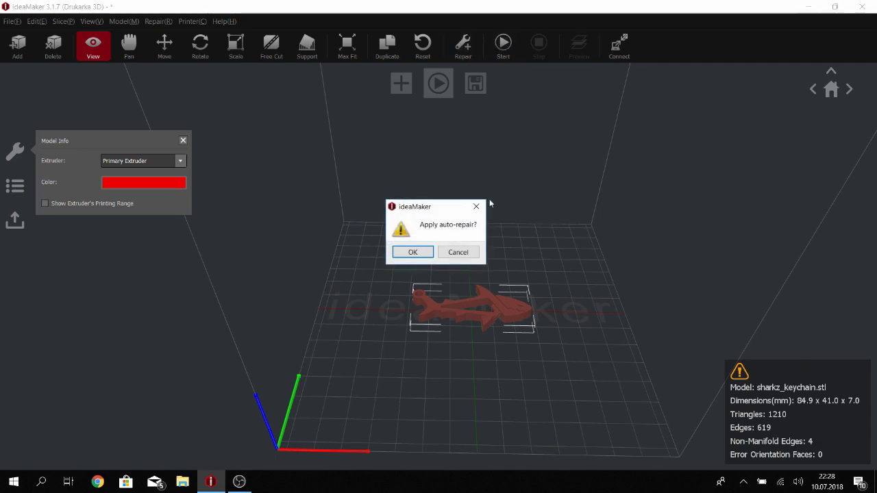
click(413, 252)
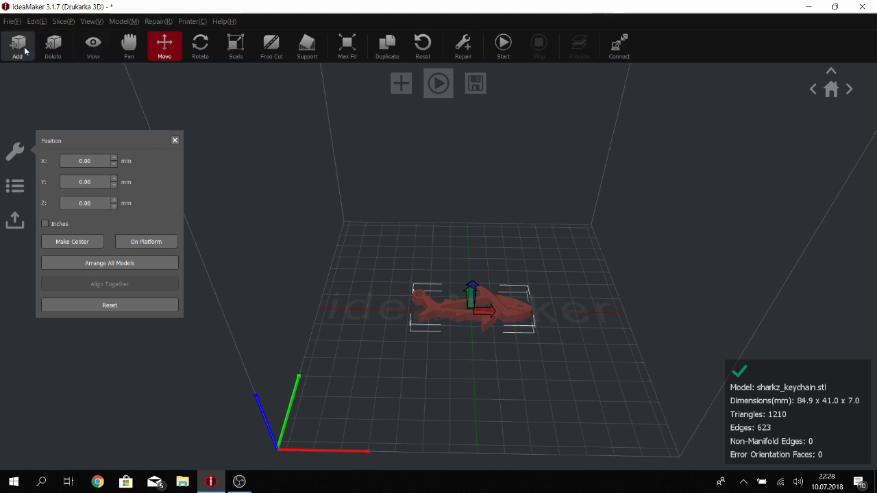
Step: Import the model Whistle.STL from the Pobrane folder alongside the shark keychain
click(402, 86)
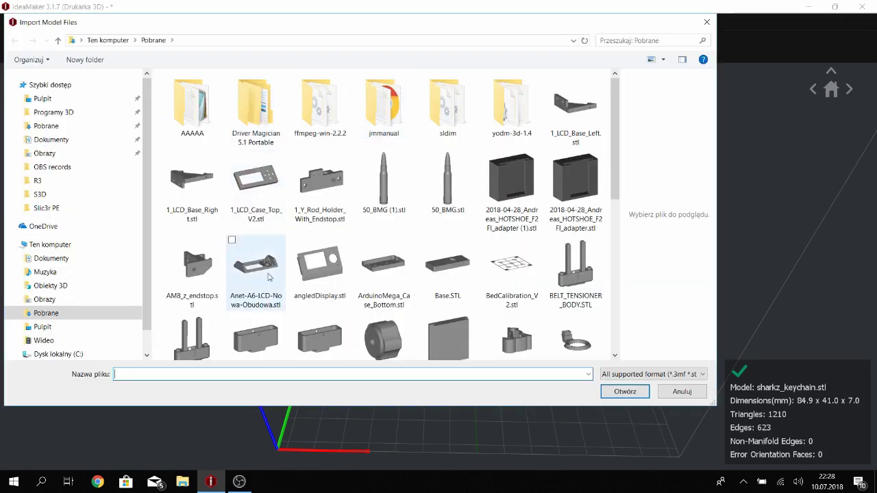
scroll(343, 259, down, 5)
scroll(348, 261, up, 1)
scroll(397, 247, down, 1)
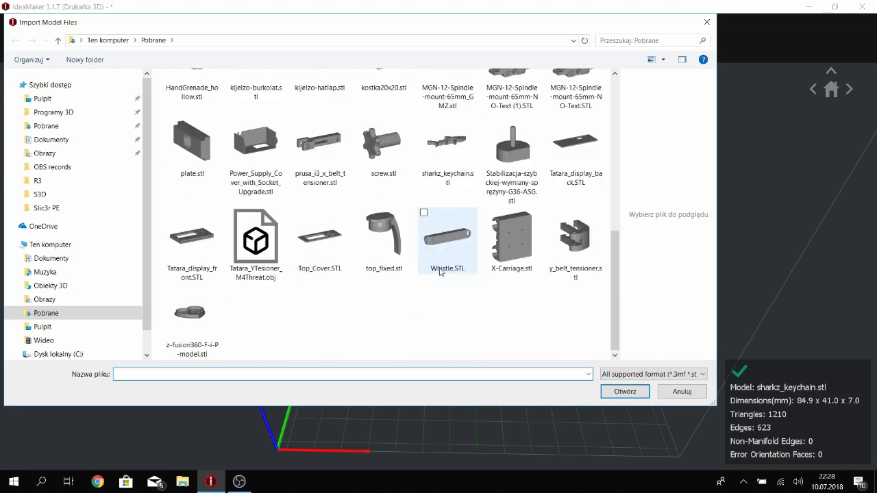
double_click(449, 236)
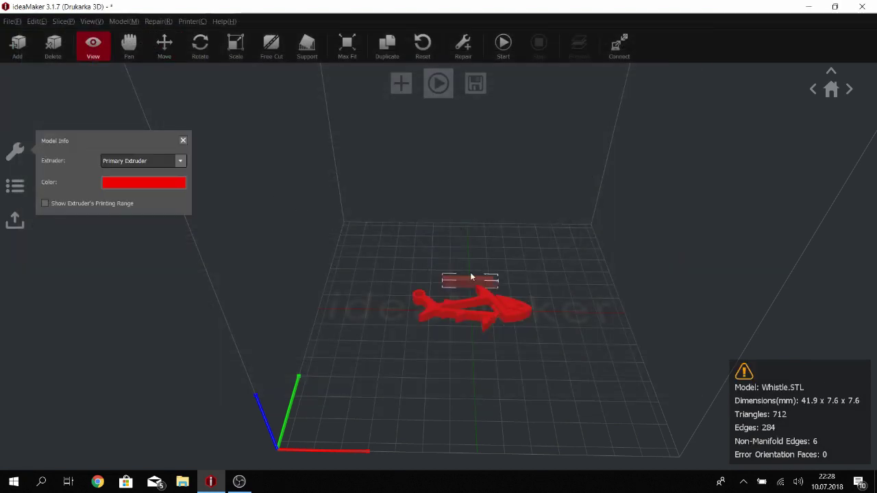
Step: Move the whistle into the shark's head at about X 44 and Y -3 mm, and auto-repair its mesh
click(169, 49)
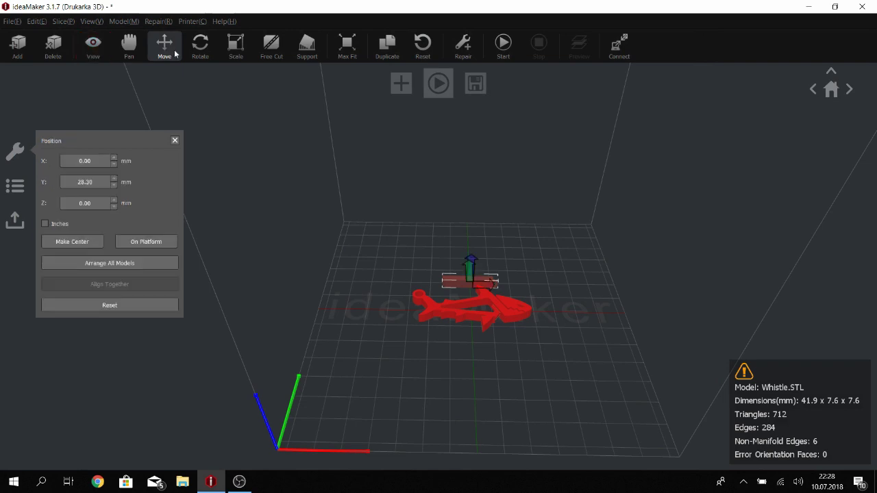
drag(468, 283, 587, 366)
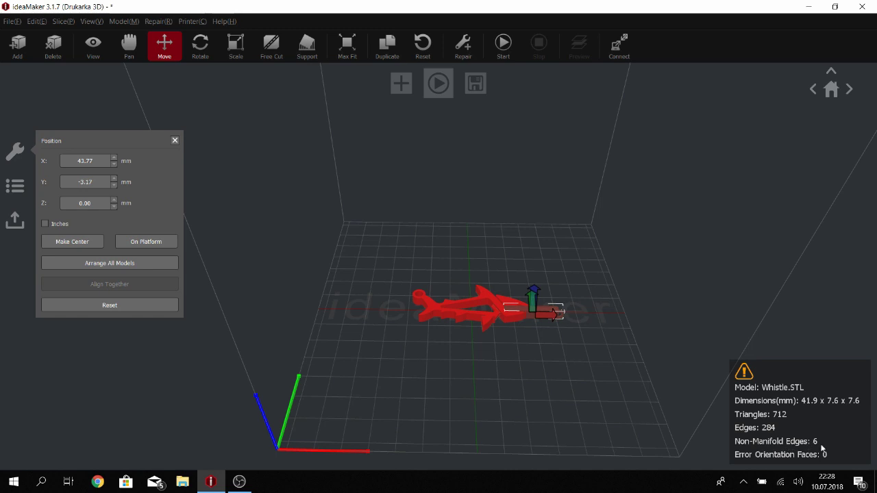
click(464, 45)
click(413, 252)
scroll(548, 344, up, 5)
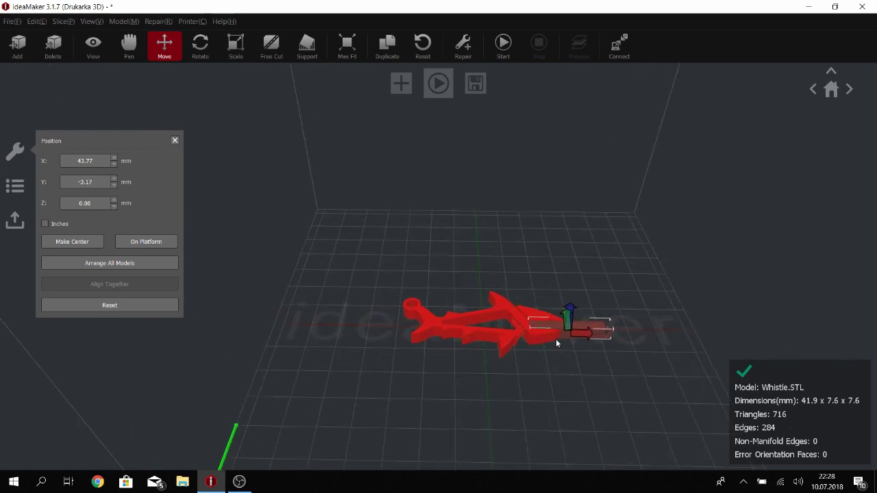
scroll(660, 359, up, 1)
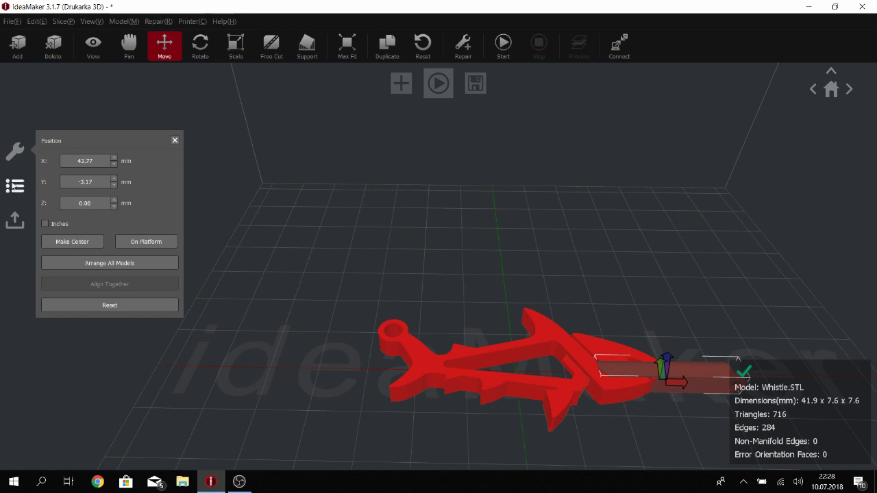
Step: Examine the vertices, faces and dimensions of sharkz_keychain.stl and Whistle.STL in the project's model list
click(16, 186)
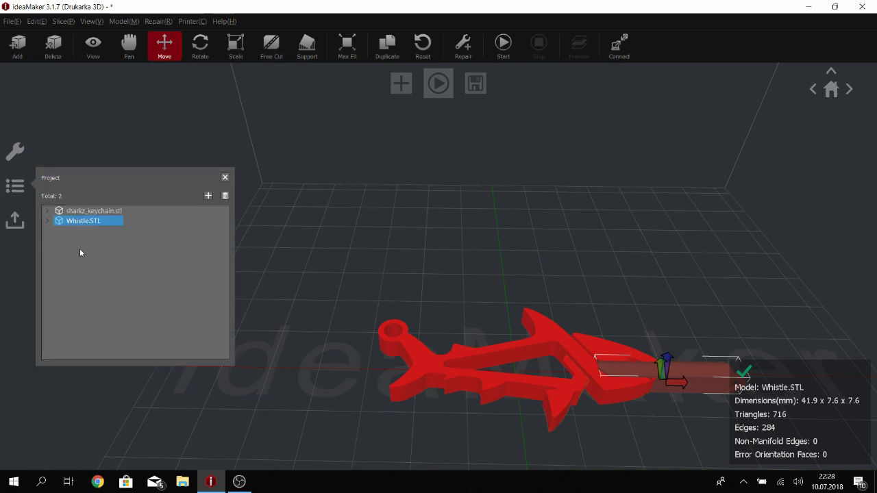
click(47, 211)
click(47, 251)
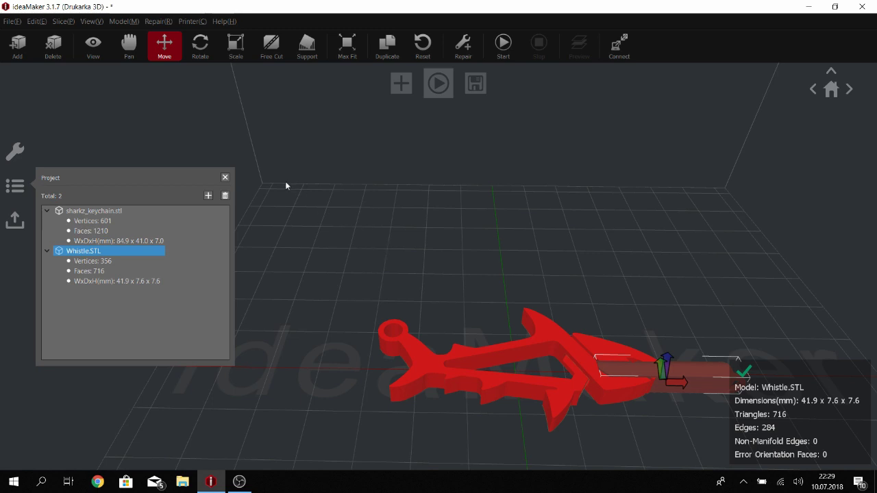
click(224, 178)
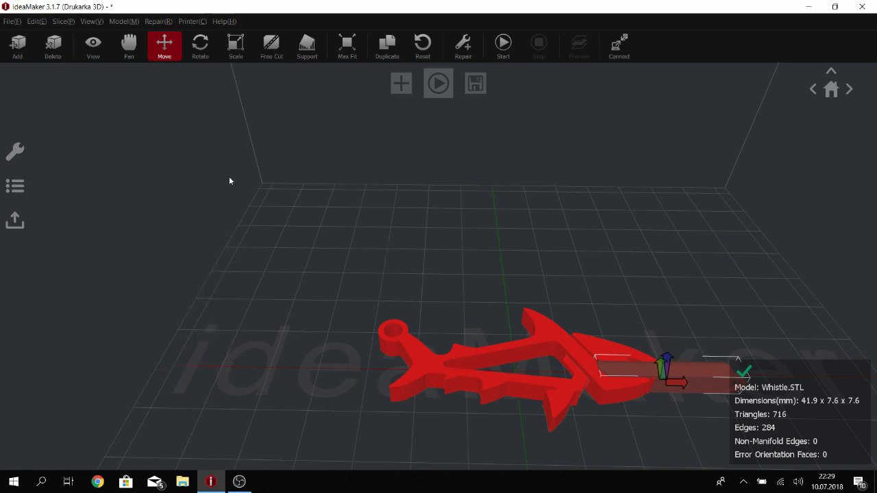
Step: Slice the combined models for the Anet A8 printer with the Anet A8 PLA template and PLA 1.75mm filament
click(437, 84)
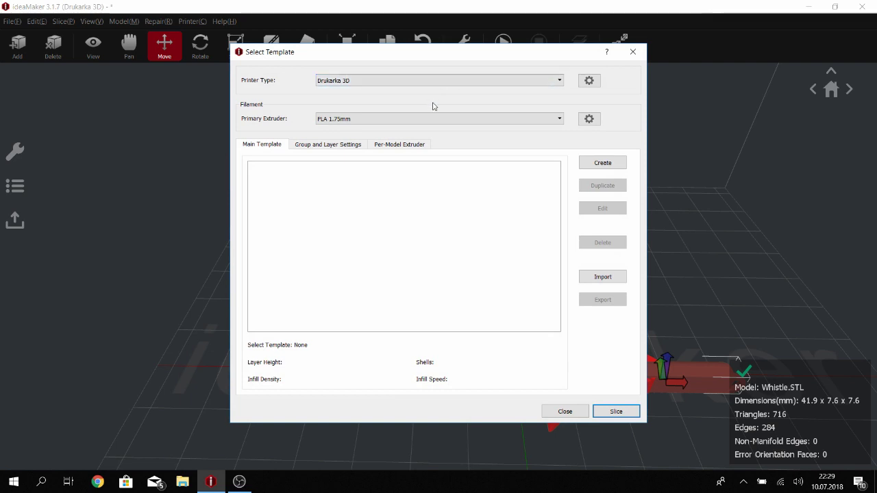
drag(438, 61, 424, 101)
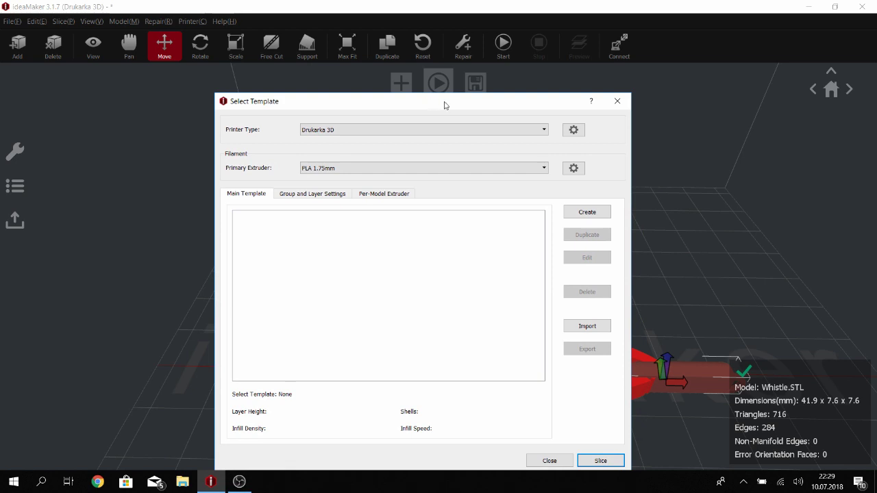
click(531, 130)
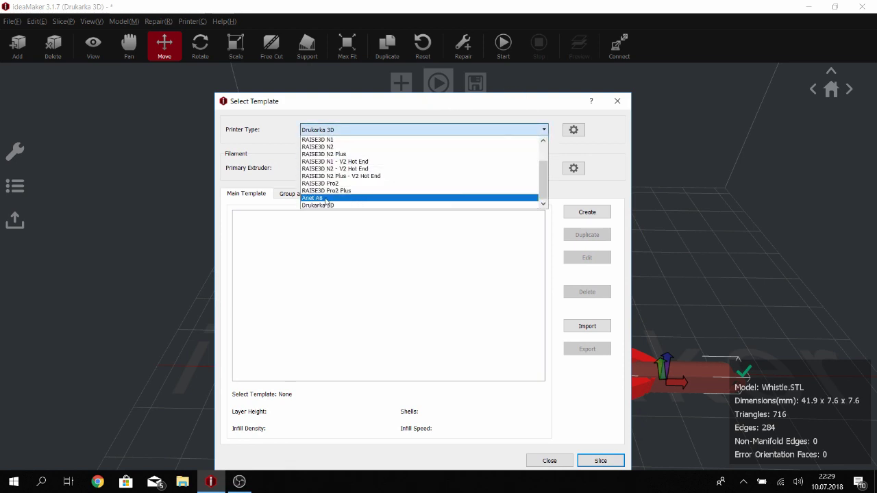
click(328, 198)
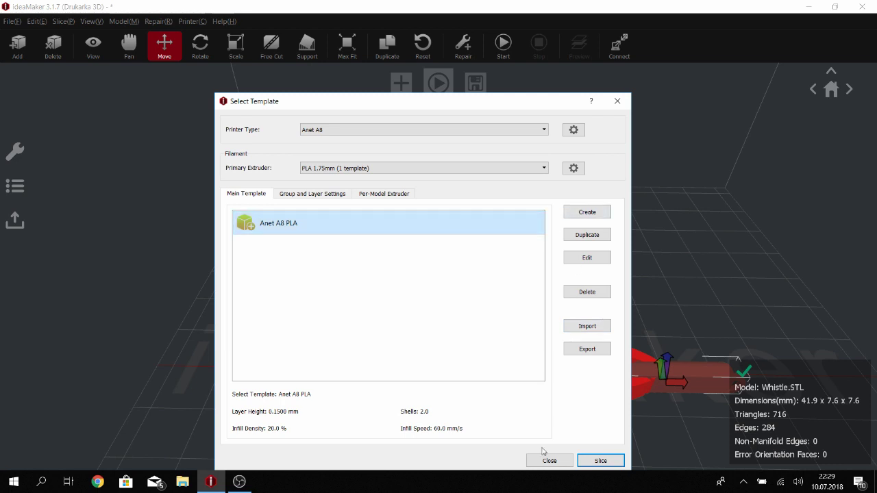
click(601, 461)
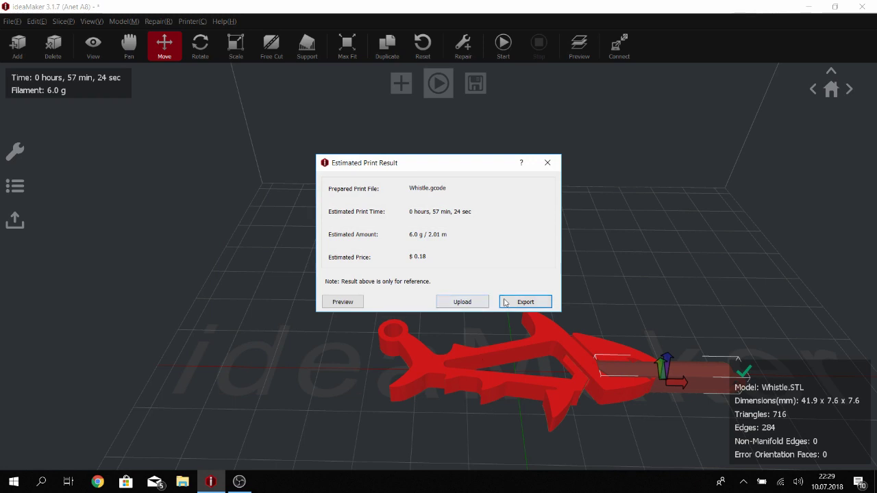
Step: Examine the sliced shark and whistle in the 3D slice preview from several angles
click(350, 305)
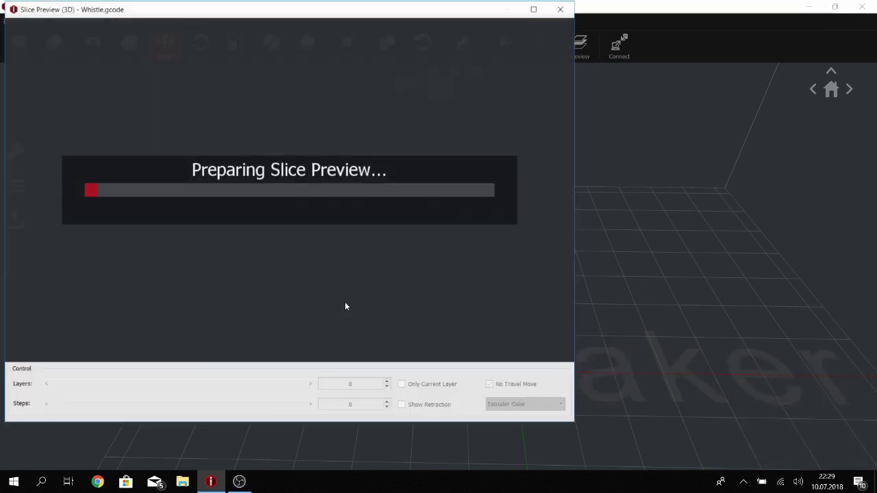
scroll(335, 222, up, 5)
scroll(451, 291, up, 3)
drag(451, 291, 327, 298)
scroll(395, 261, down, 3)
mouse_move(442, 315)
mouse_down()
mouse_move(284, 303)
mouse_move(232, 285)
mouse_move(384, 298)
mouse_move(255, 233)
mouse_move(213, 200)
mouse_move(289, 278)
mouse_move(261, 249)
mouse_move(223, 161)
mouse_move(166, 157)
mouse_move(325, 308)
mouse_move(434, 309)
mouse_up()
drag(313, 303, 481, 257)
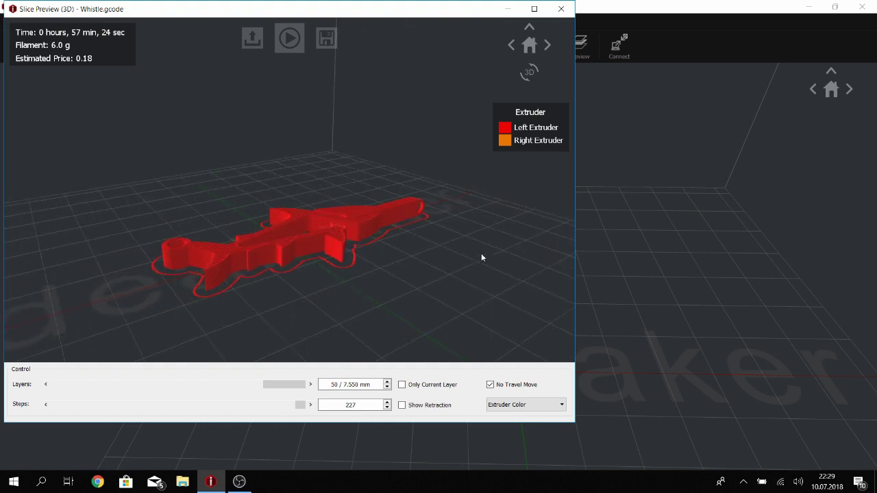
drag(481, 258, 489, 254)
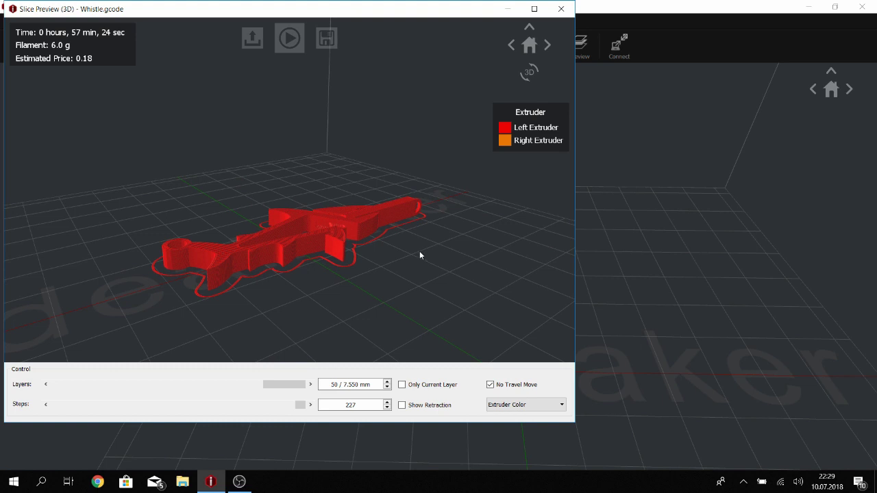
drag(290, 274, 407, 229)
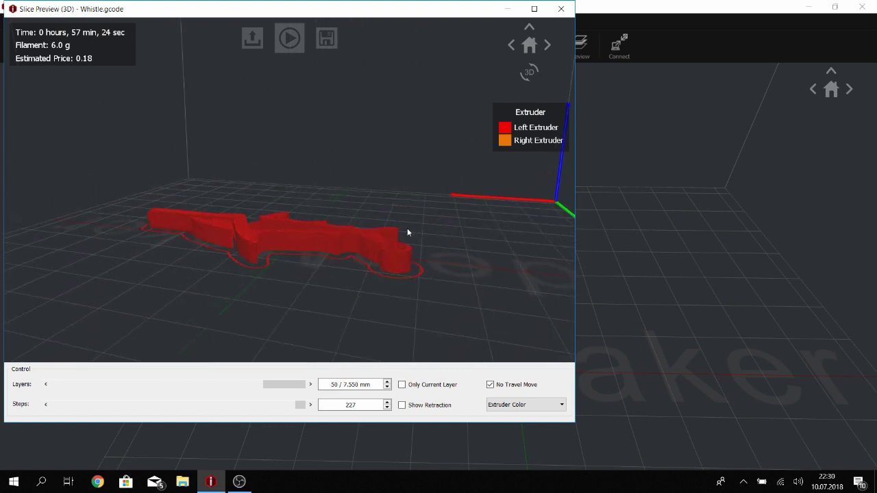
drag(250, 253, 395, 281)
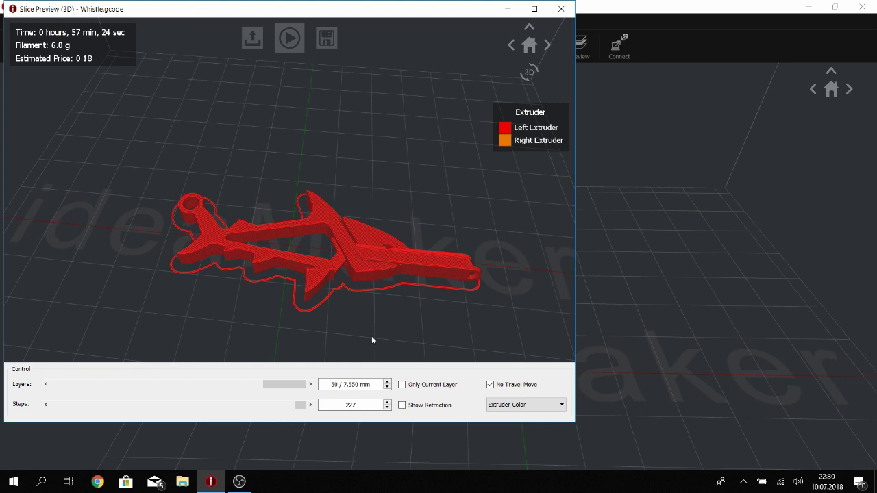
Step: Lower the preview to layer 28 to inspect the infill where the models overlap, and raise the displayed layers again
drag(285, 384, 191, 385)
drag(383, 294, 444, 283)
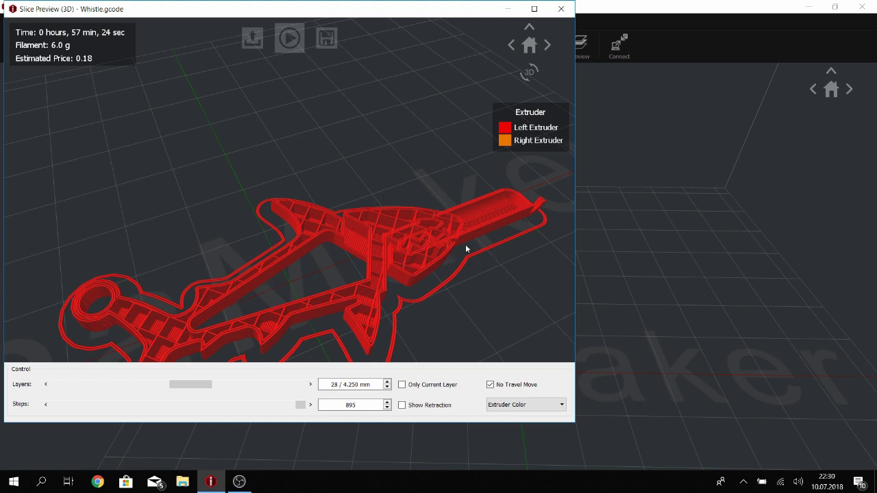
drag(188, 384, 277, 385)
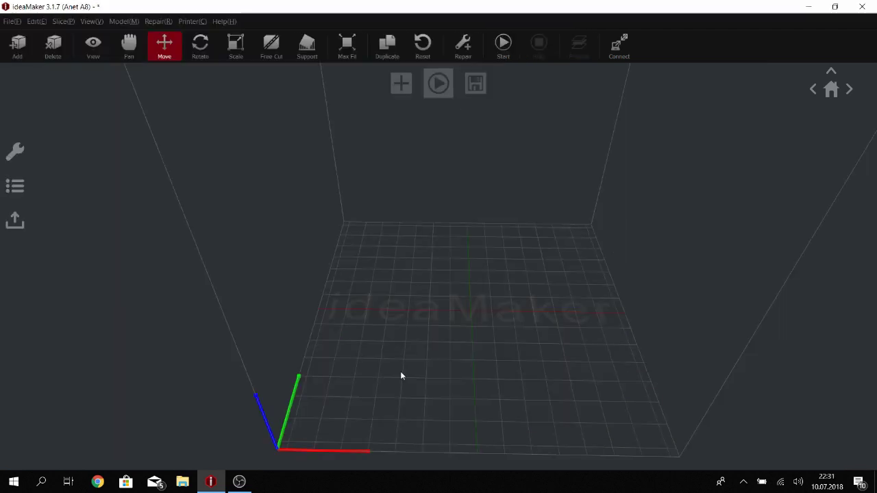